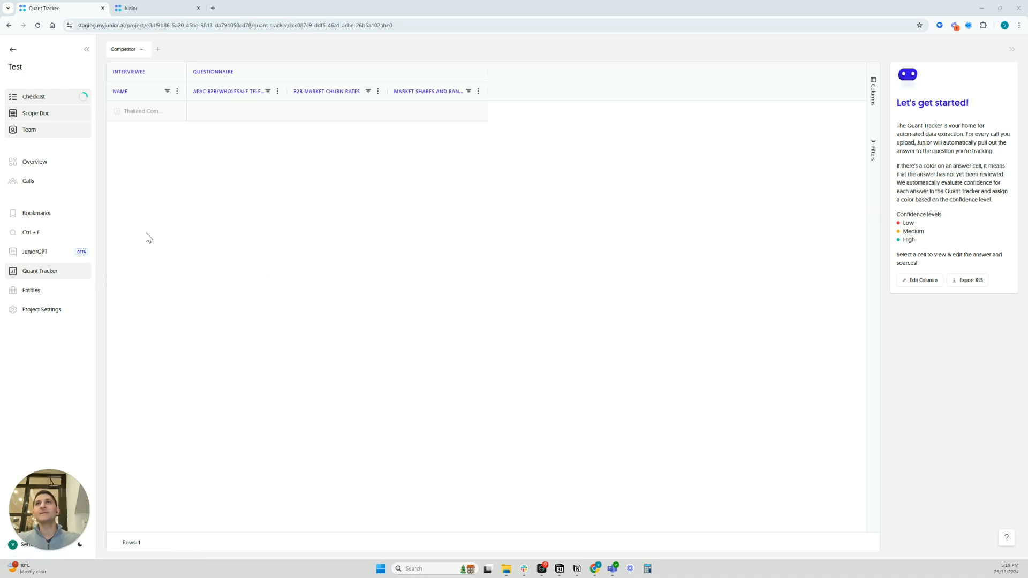
# - Review the Competitor tracker's interview guide questions and its tracked questions in the tracker editor
pyautogui.click(143, 50)
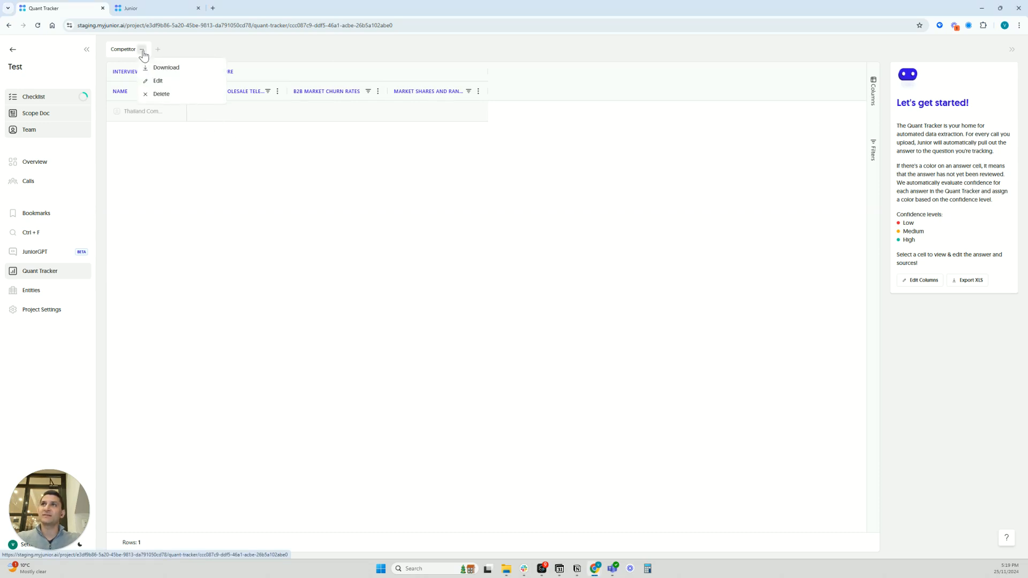
pyautogui.click(169, 84)
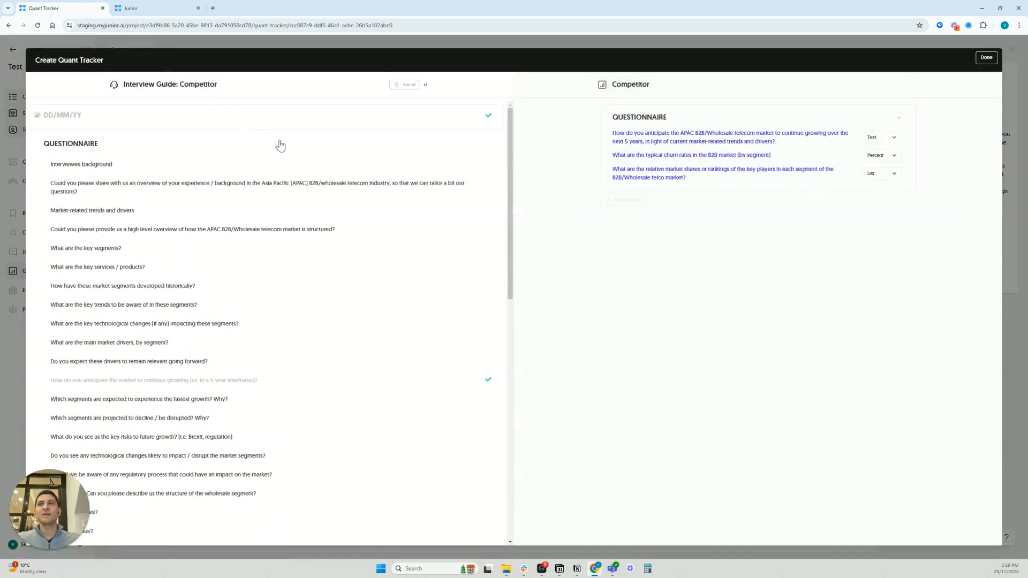
pyautogui.moveTo(511, 168); pyautogui.dragTo(432, 97)
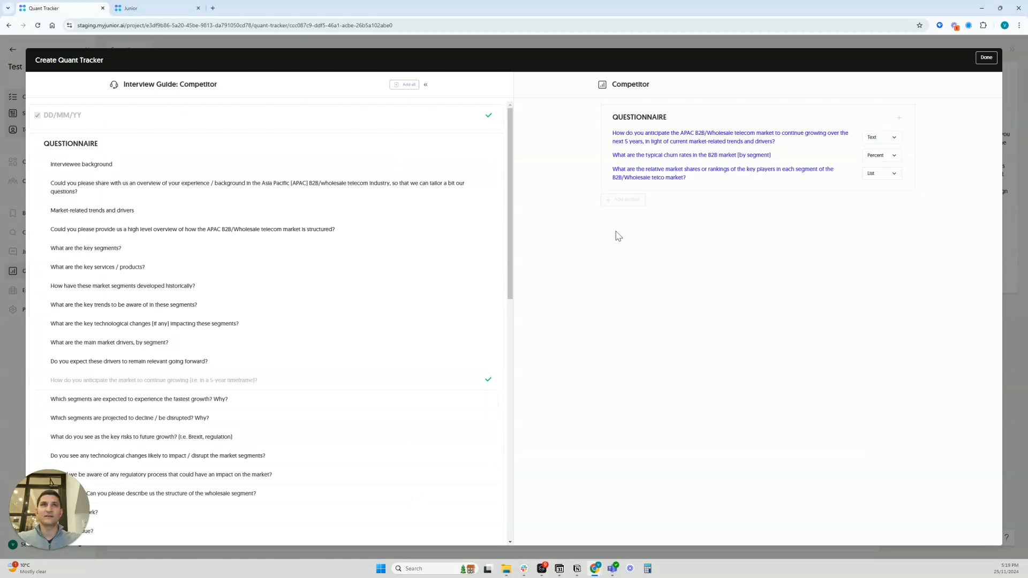
pyautogui.click(987, 58)
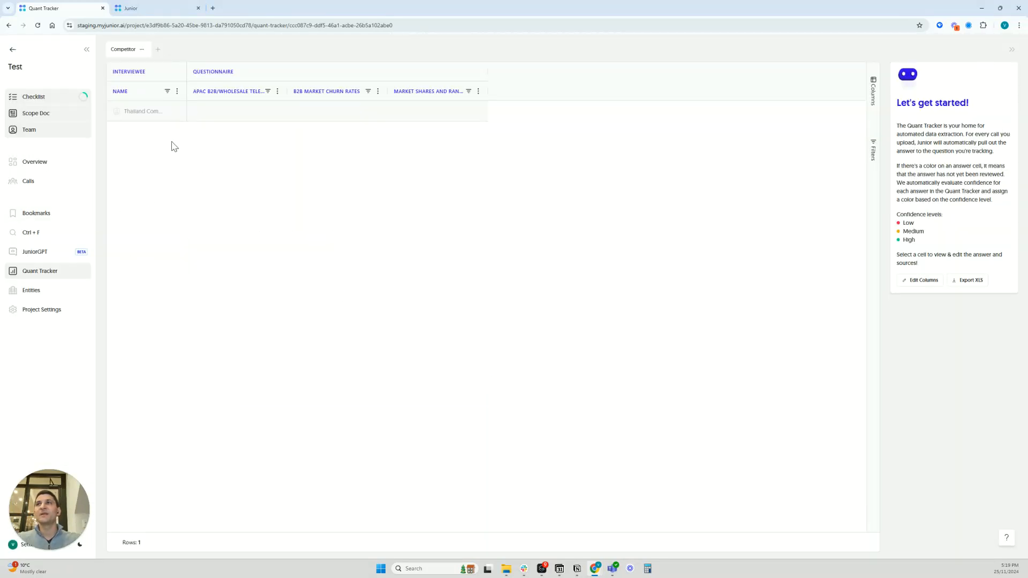
# - Create a new quant tracker named "Customer Satisfaction" without changing the included segments
pyautogui.click(158, 51)
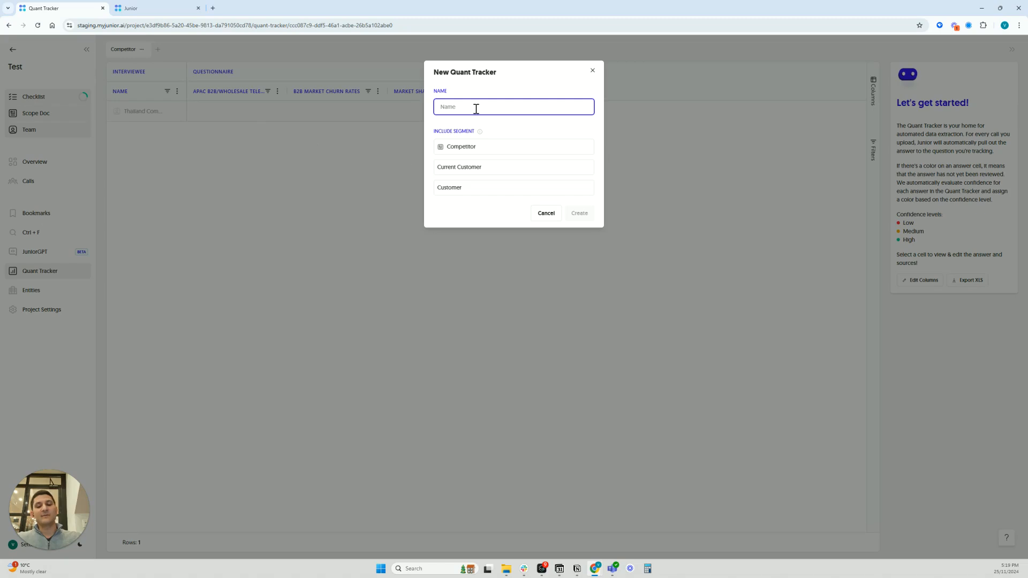
pyautogui.write('Customer Satisfaction')
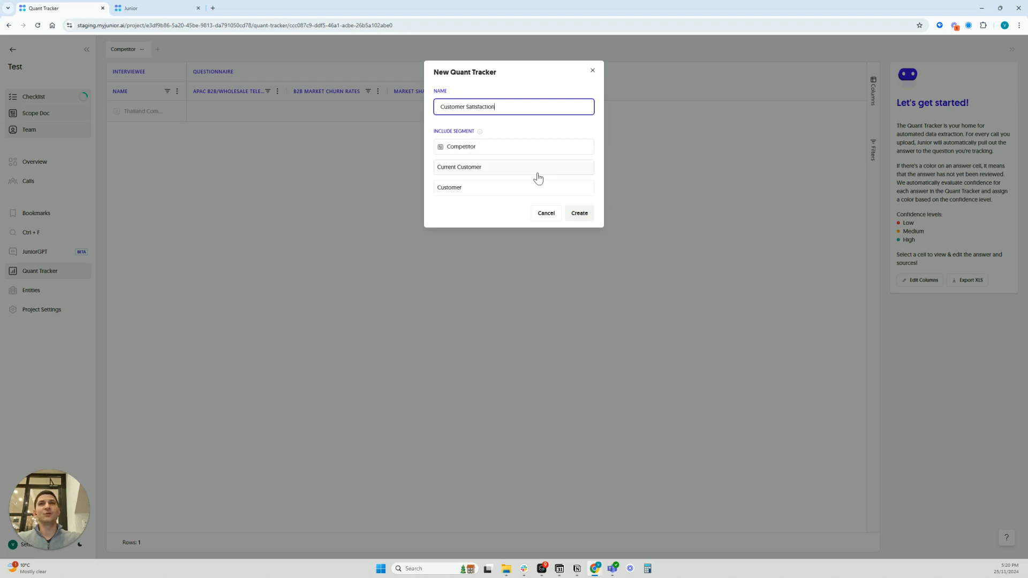
pyautogui.click(581, 215)
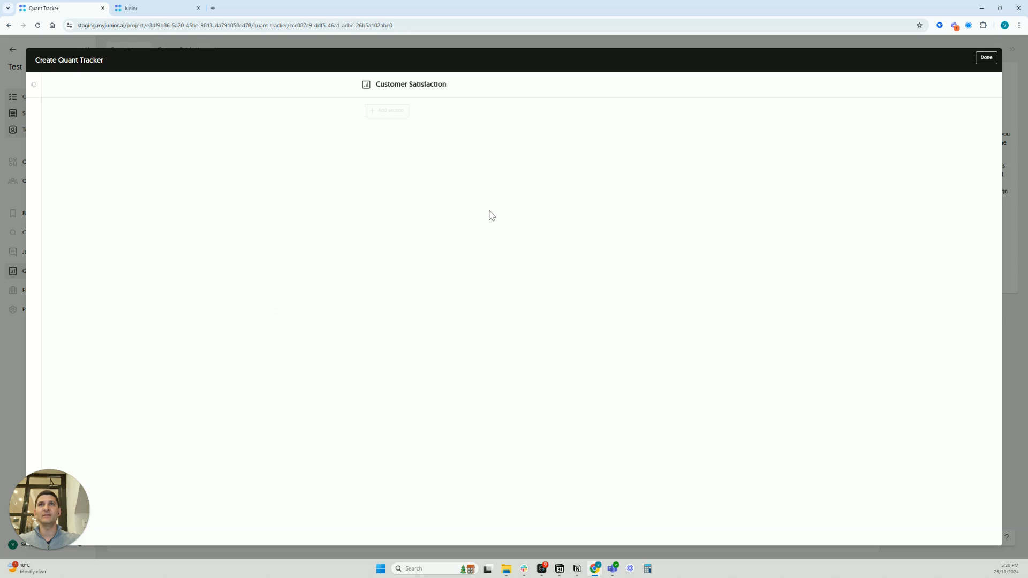
# - Add a section titled "Satisfaction" with the Text question "How satisfied are you with service X?"
pyautogui.click(388, 112)
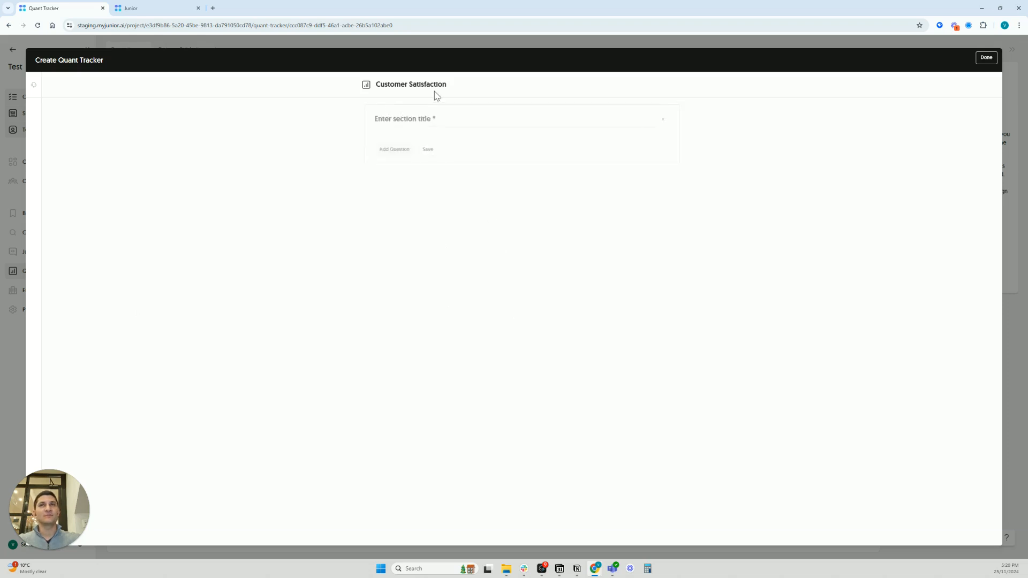
pyautogui.click(431, 119)
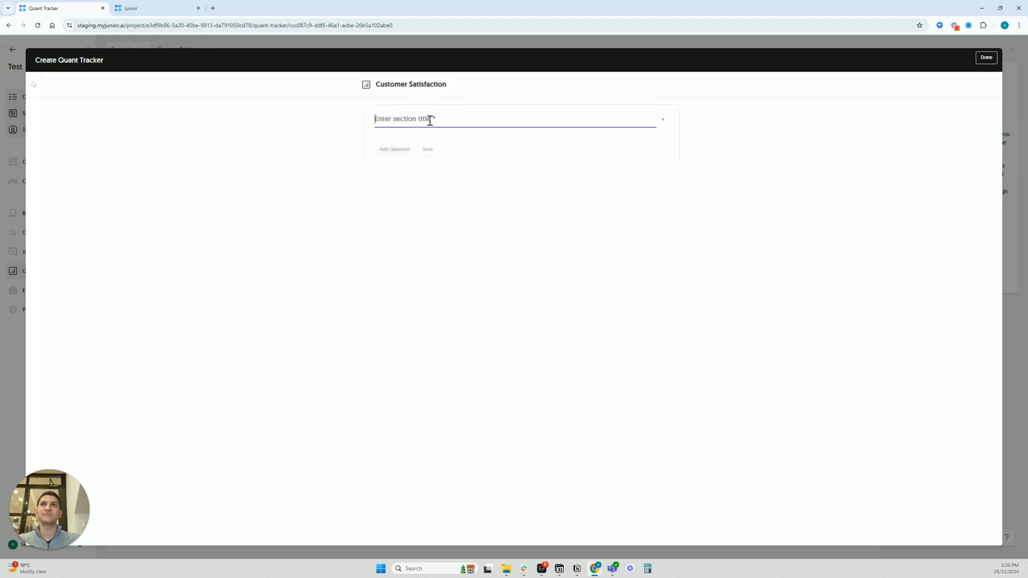
pyautogui.write('Satisfaction')
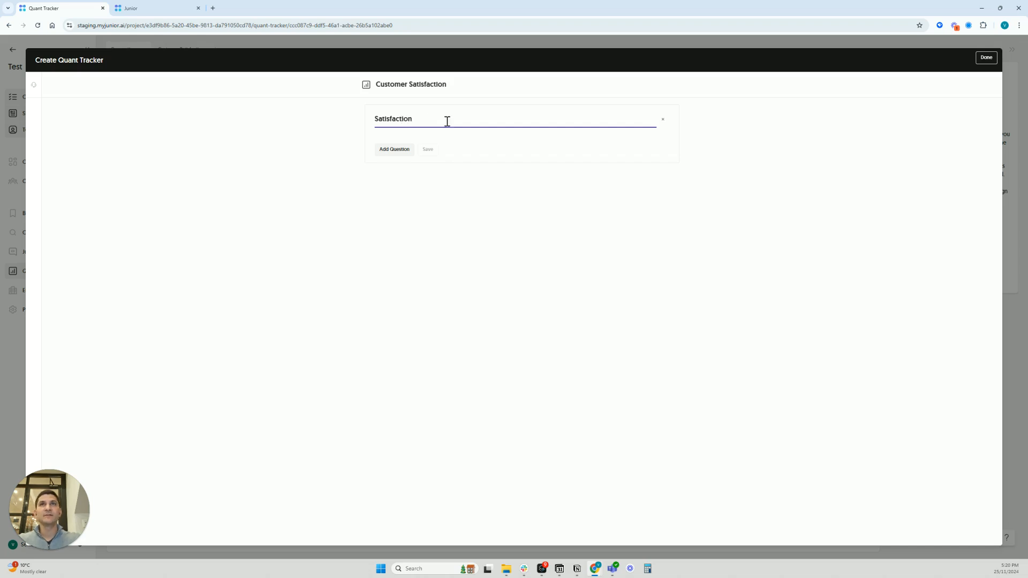
pyautogui.click(406, 152)
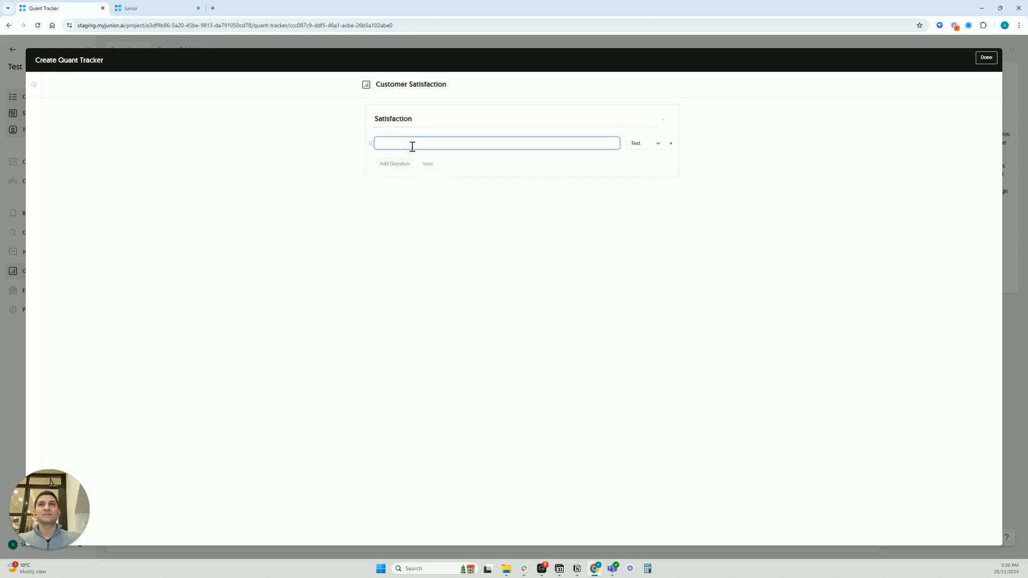
pyautogui.write('Ho')
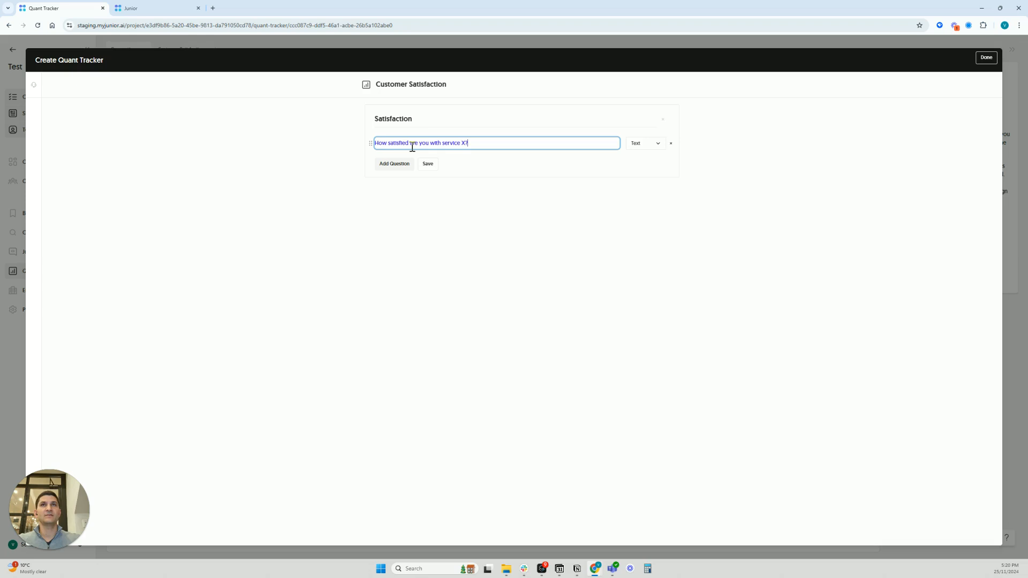
pyautogui.click(653, 146)
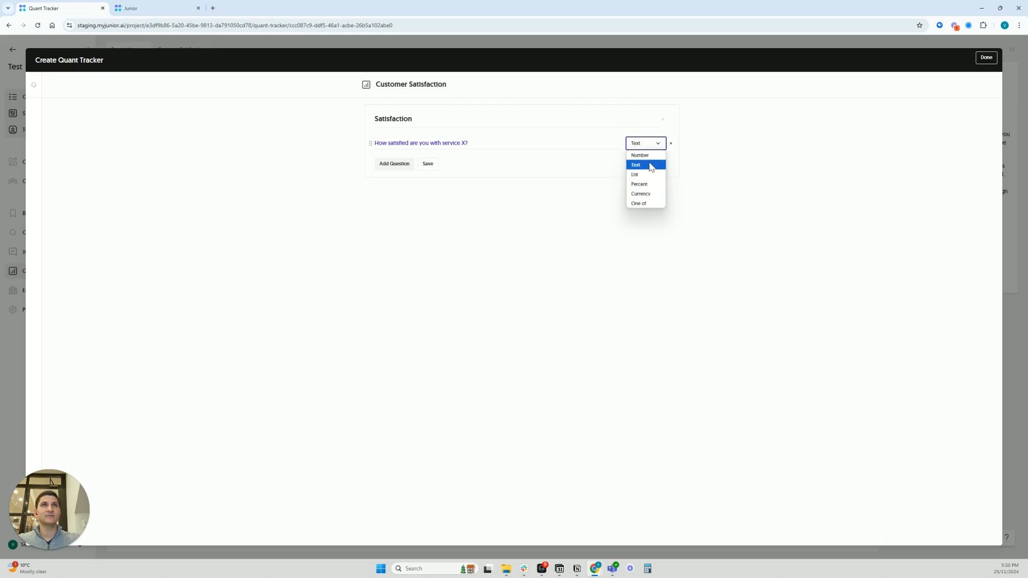
pyautogui.click(649, 167)
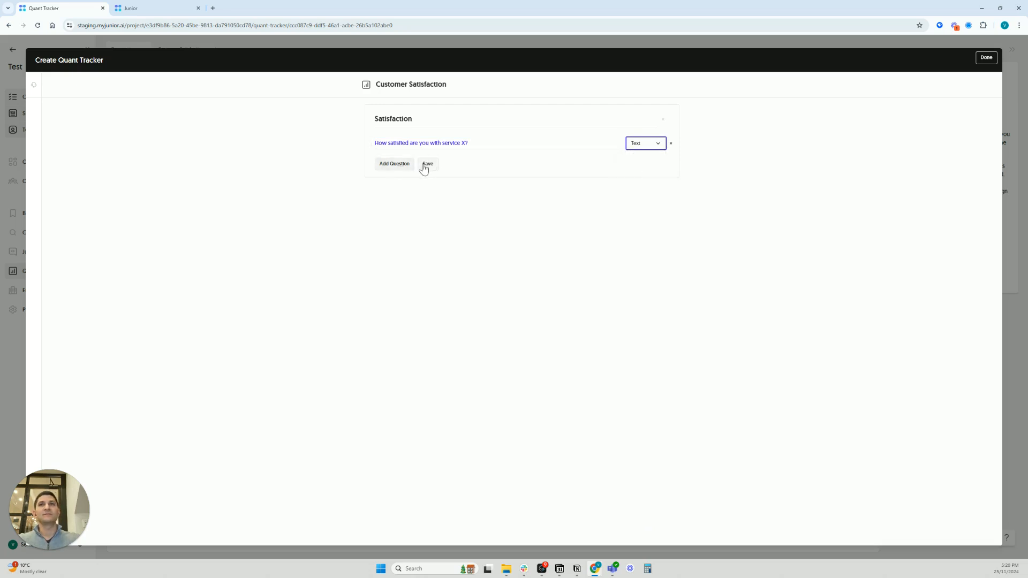
# - Add the Number question "What NPS would you give your current solution?" to the Satisfaction section and save it
pyautogui.click(406, 166)
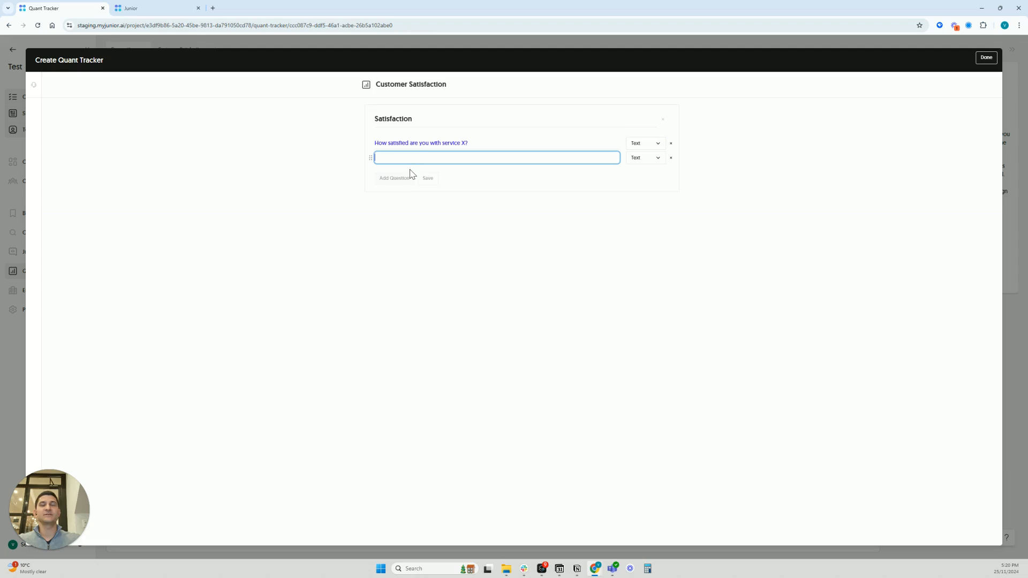
pyautogui.write('Wh')
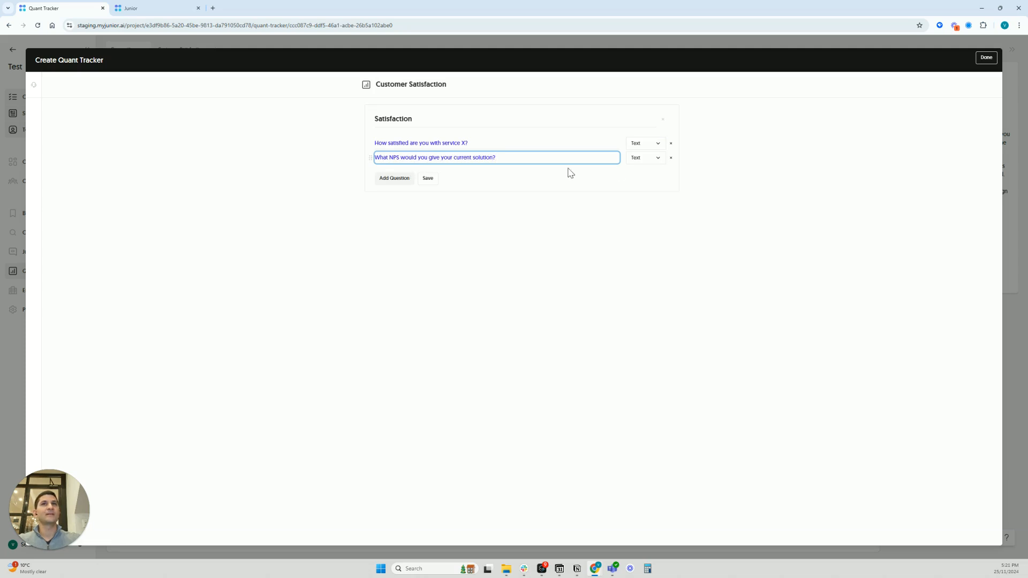
pyautogui.click(645, 158)
pyautogui.click(647, 175)
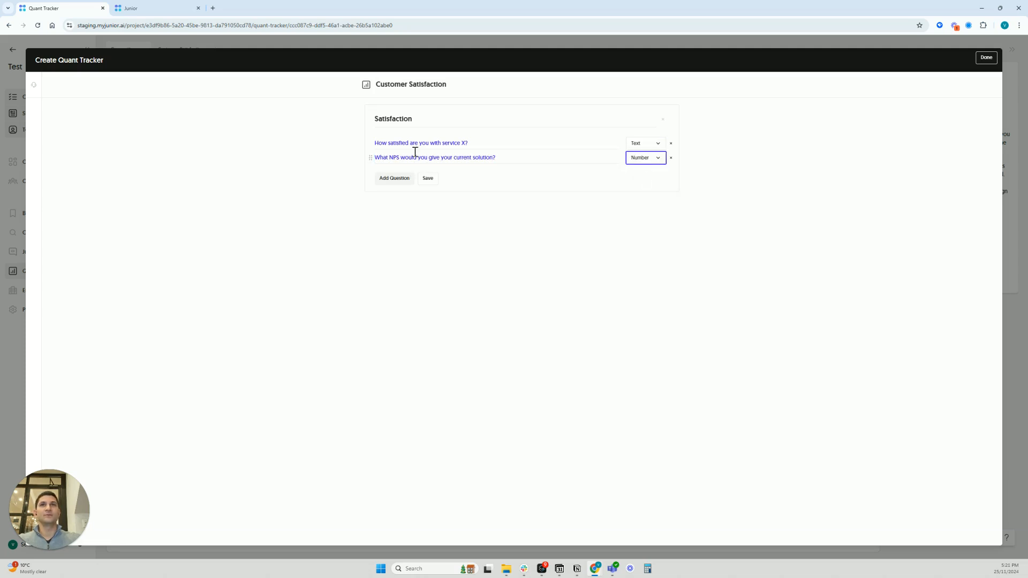
pyautogui.click(429, 181)
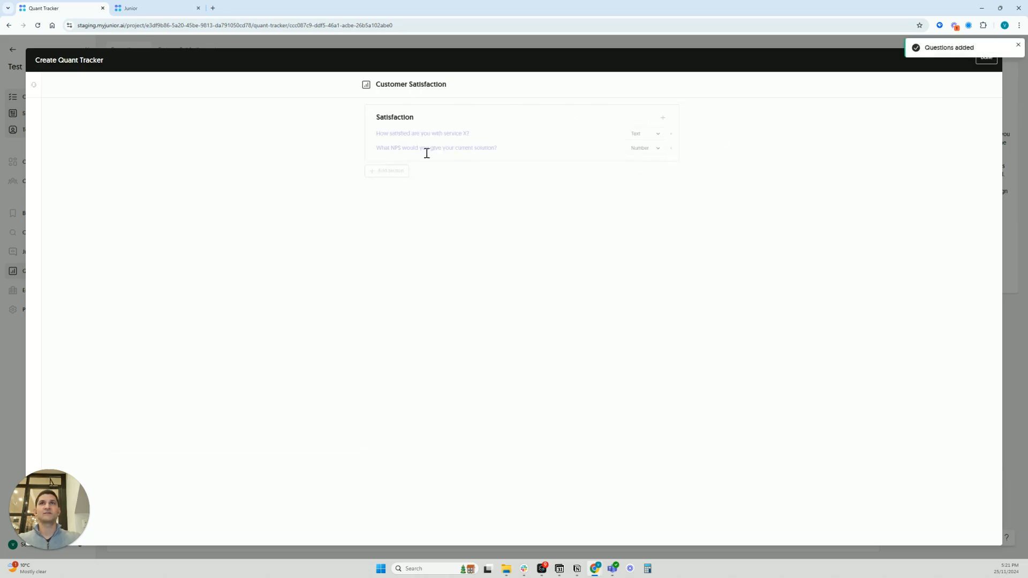
# - Add a section titled "Future spend intention?" with the Percent question "How likely are you to decrease, increase or keep your spend the same?"
pyautogui.click(387, 171)
pyautogui.click(433, 183)
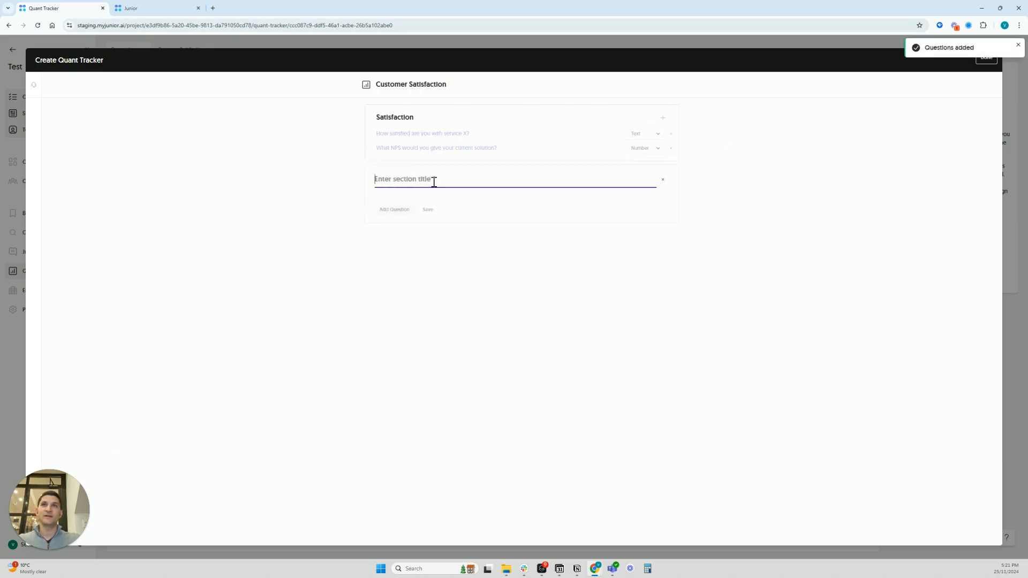
pyautogui.write('Future spend intention?')
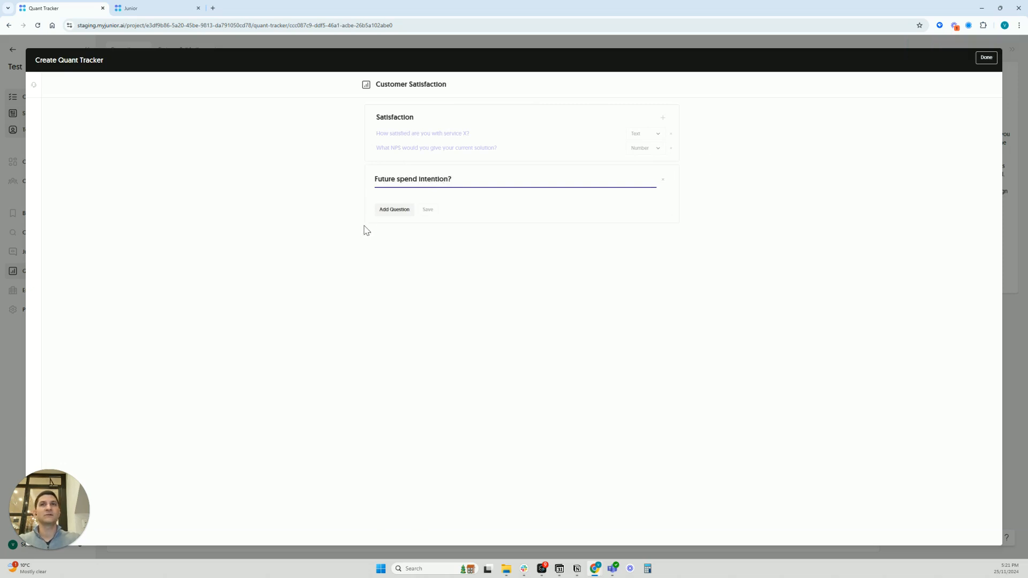
pyautogui.click(391, 211)
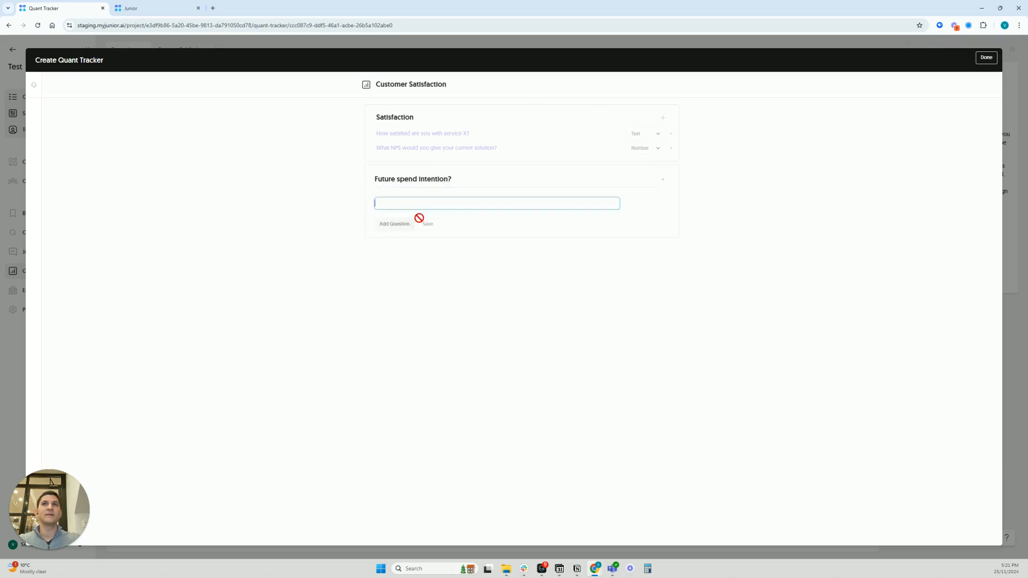
pyautogui.write('How')
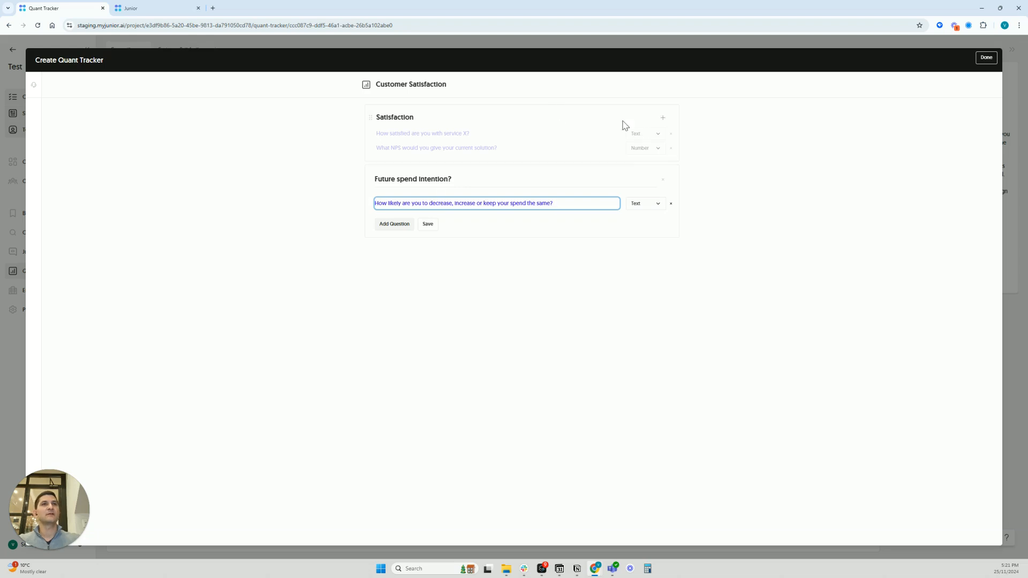
pyautogui.click(658, 204)
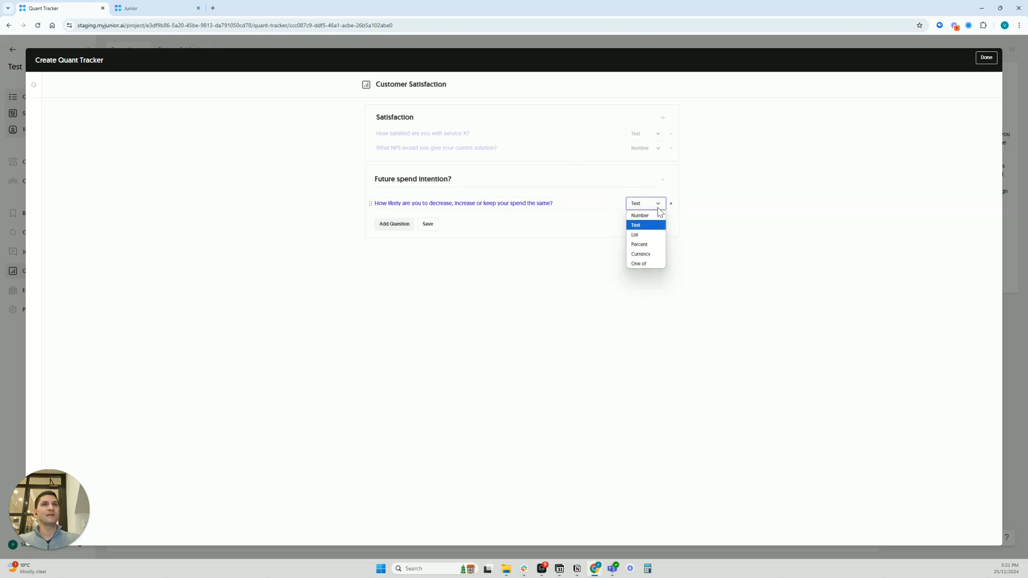
pyautogui.click(651, 245)
# - Add the Number question "How much will you increase your spend by in the next 3 years?", save the section and finish the tracker
pyautogui.click(395, 224)
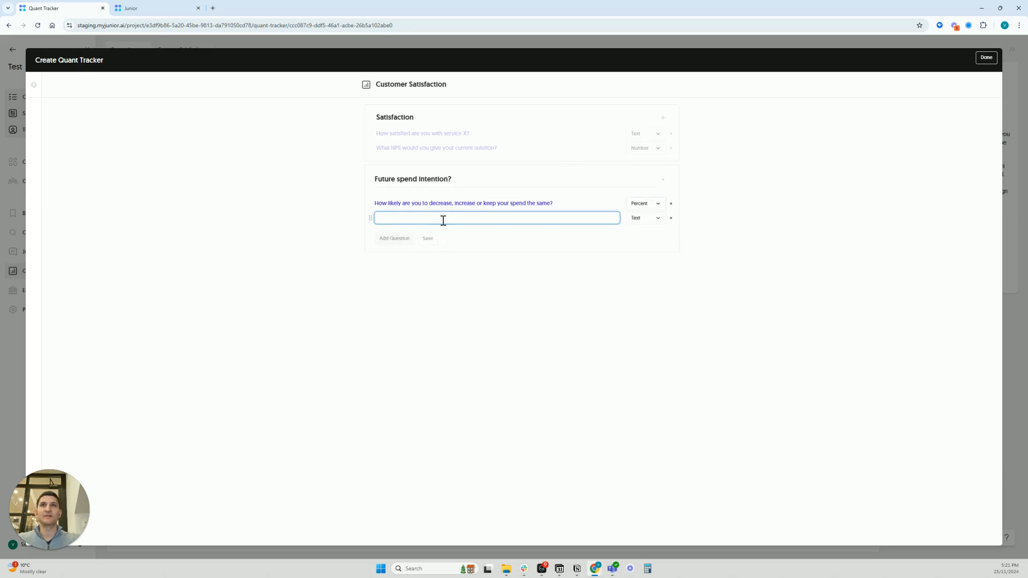
pyautogui.write('How much will you increase your spend by in the next 3 years?')
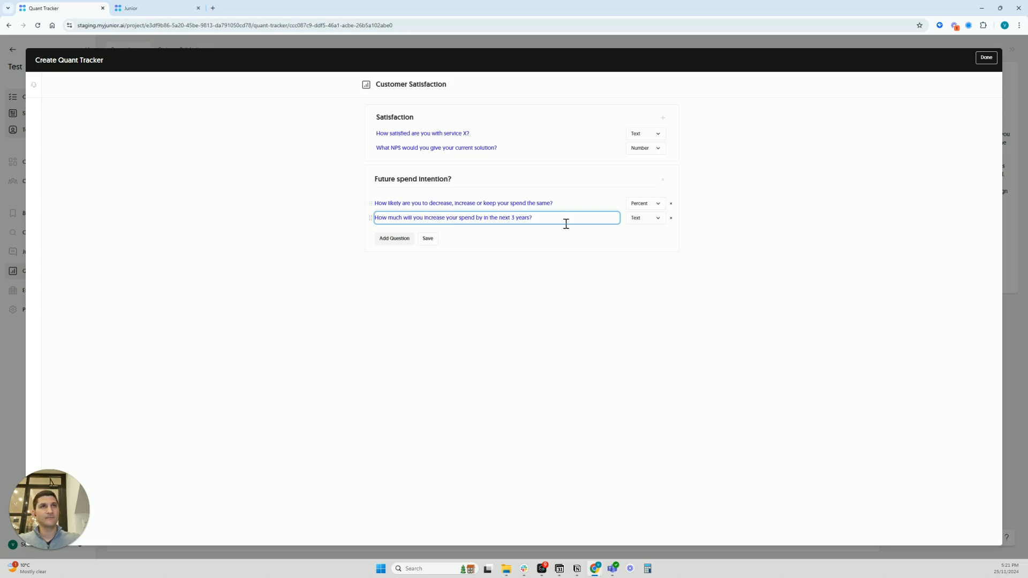
pyautogui.click(646, 218)
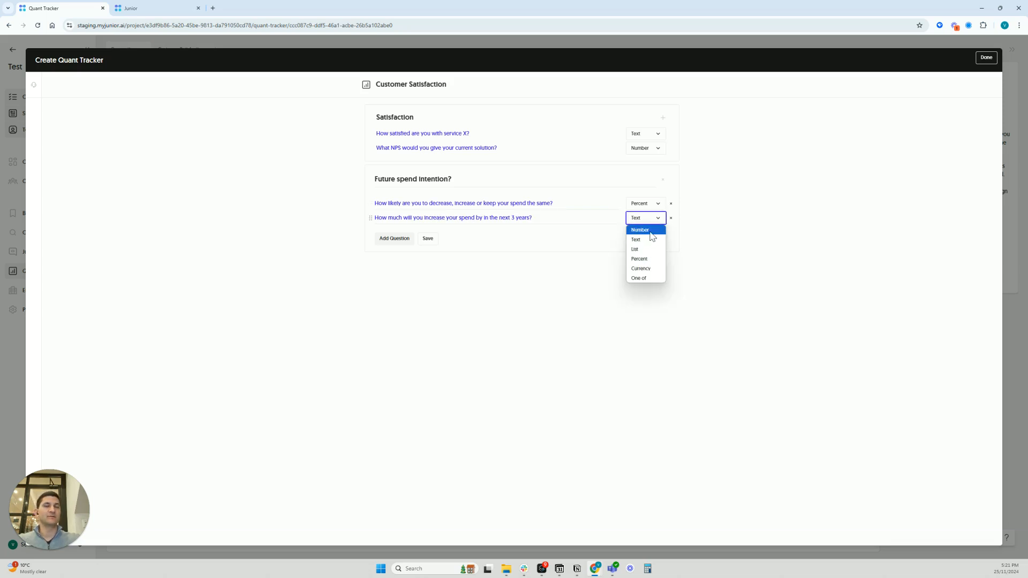
pyautogui.click(650, 230)
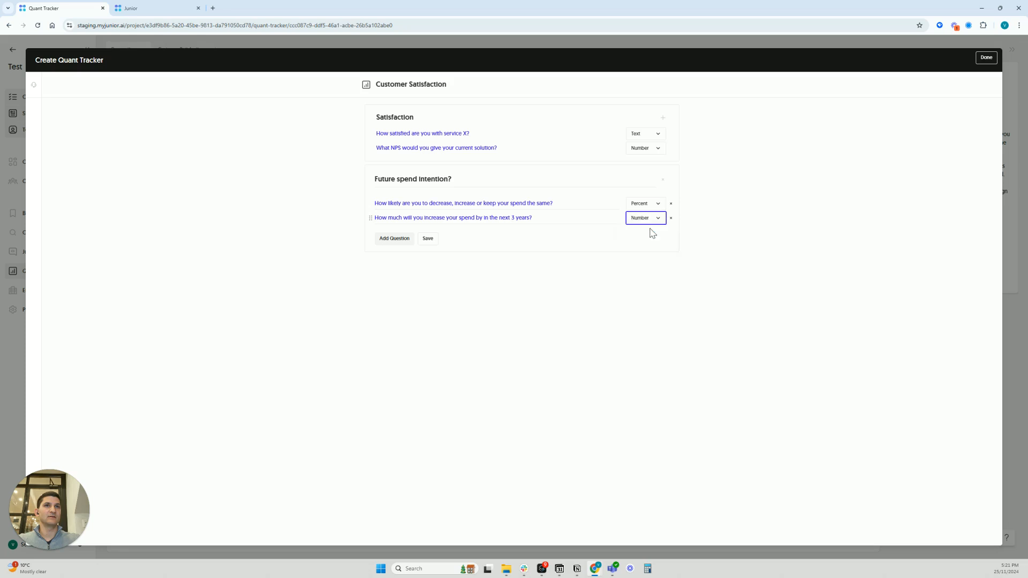
pyautogui.click(428, 239)
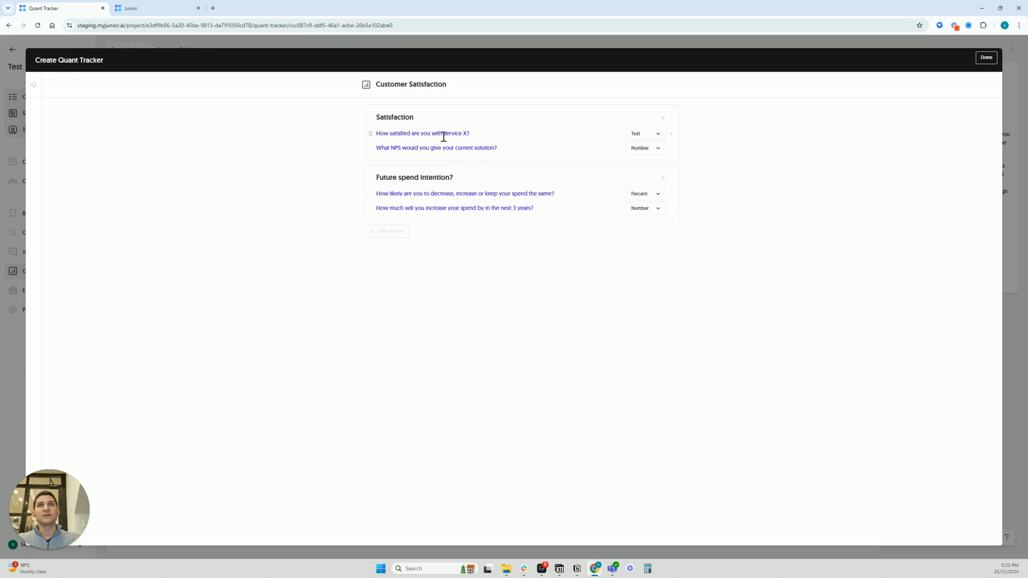
pyautogui.click(987, 58)
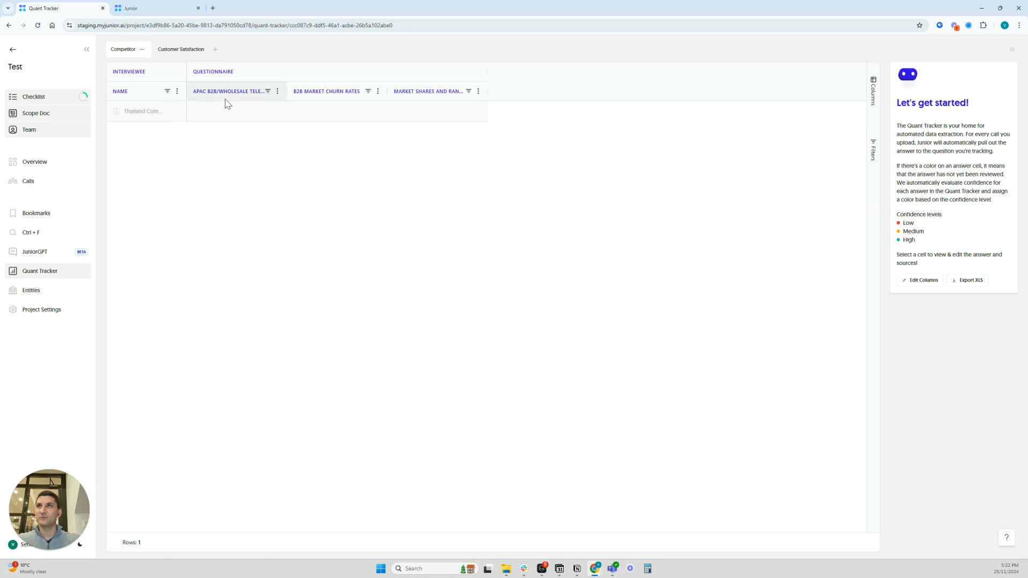
# - Switch to the Edtech Demo v3 project's Quant Tracker and open the Demo tracker for editing
pyautogui.click(171, 9)
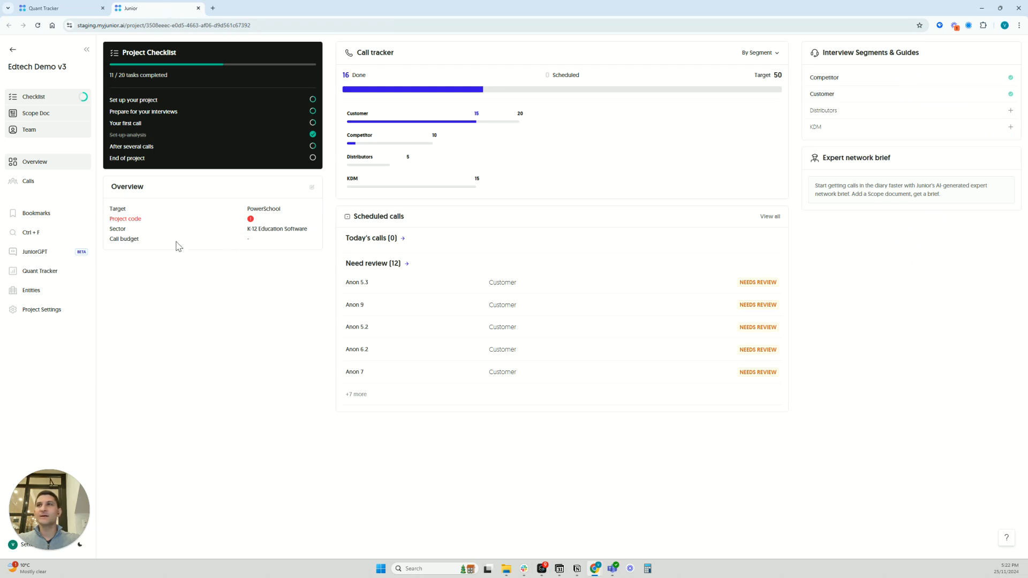
pyautogui.click(67, 276)
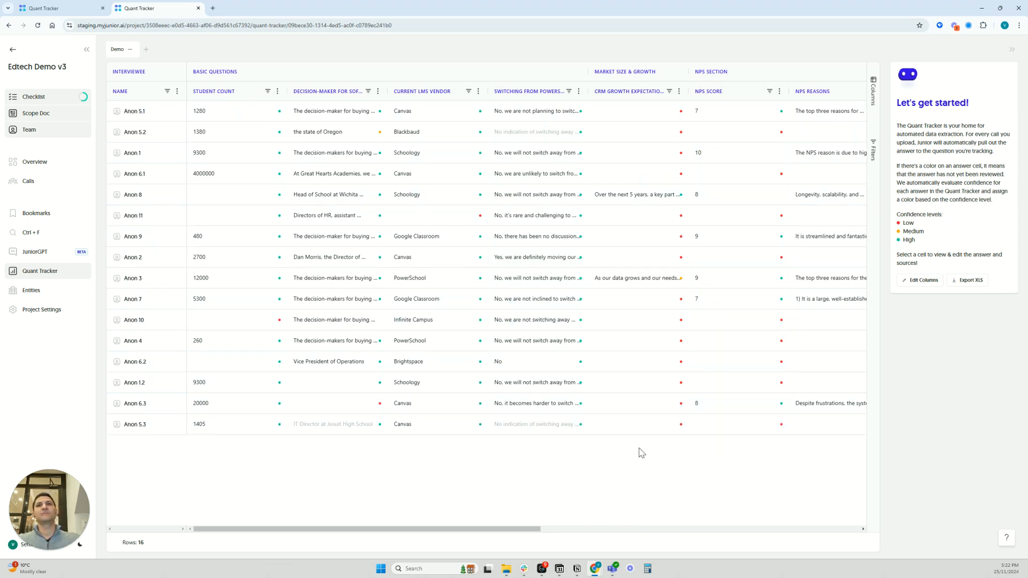
pyautogui.click(130, 50)
pyautogui.click(161, 83)
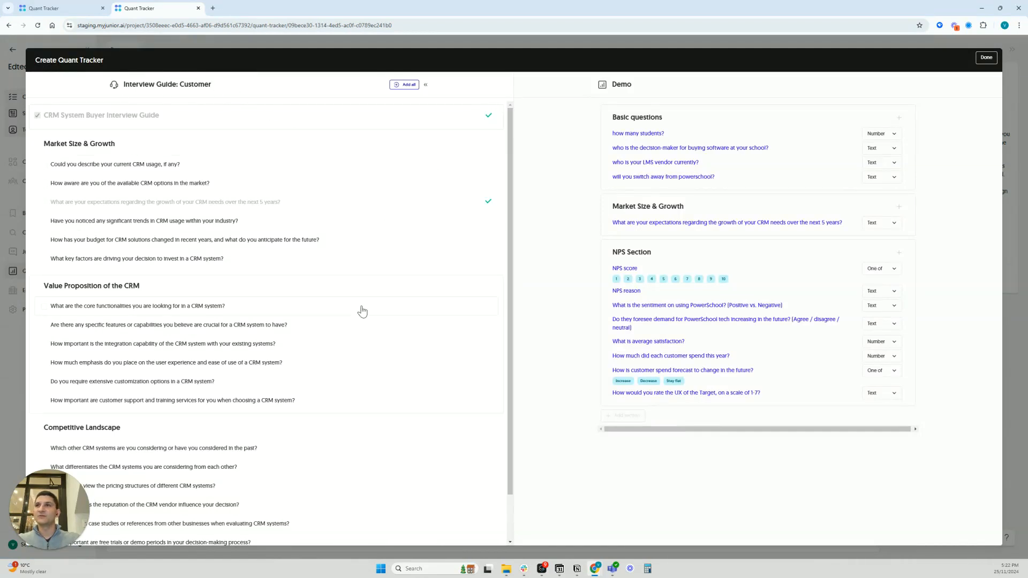
# - Import the Market Size & Growth questions on CRM usage, option awareness, industry trends and budget changes into the Demo tracker
pyautogui.scroll(-1, 370, 276)
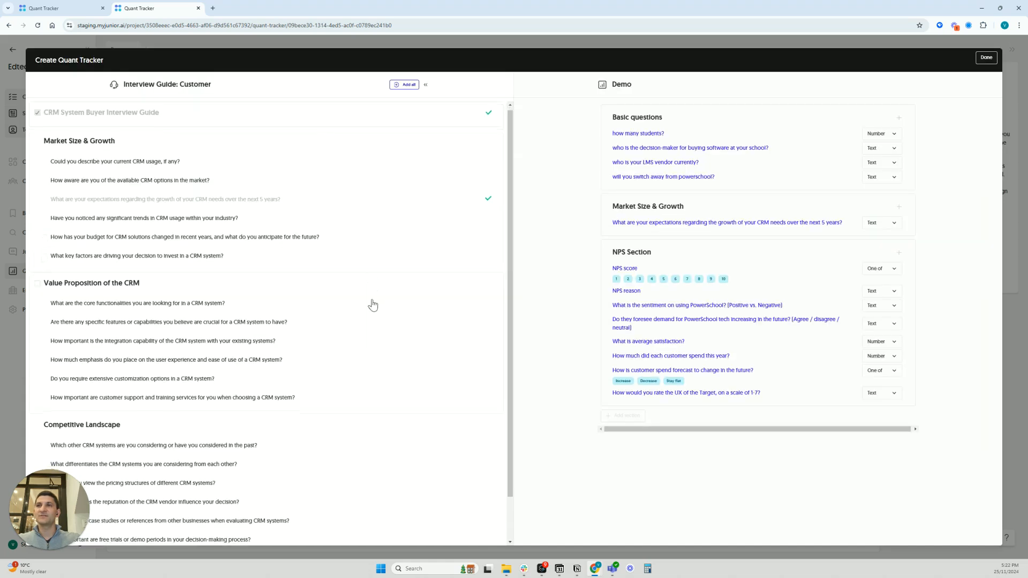
pyautogui.scroll(1, 368, 289)
pyautogui.click(360, 242)
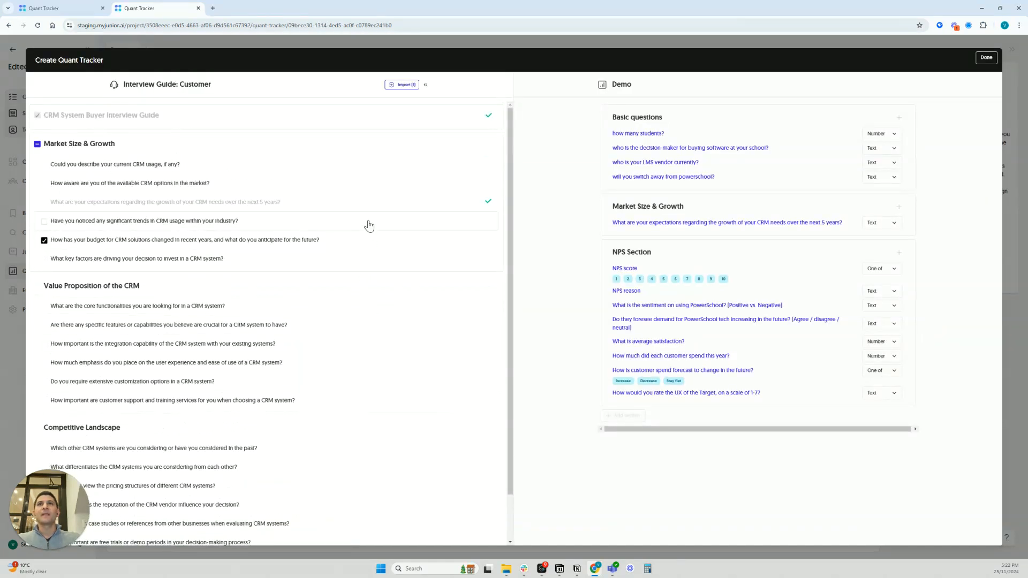
pyautogui.click(372, 220)
pyautogui.click(316, 183)
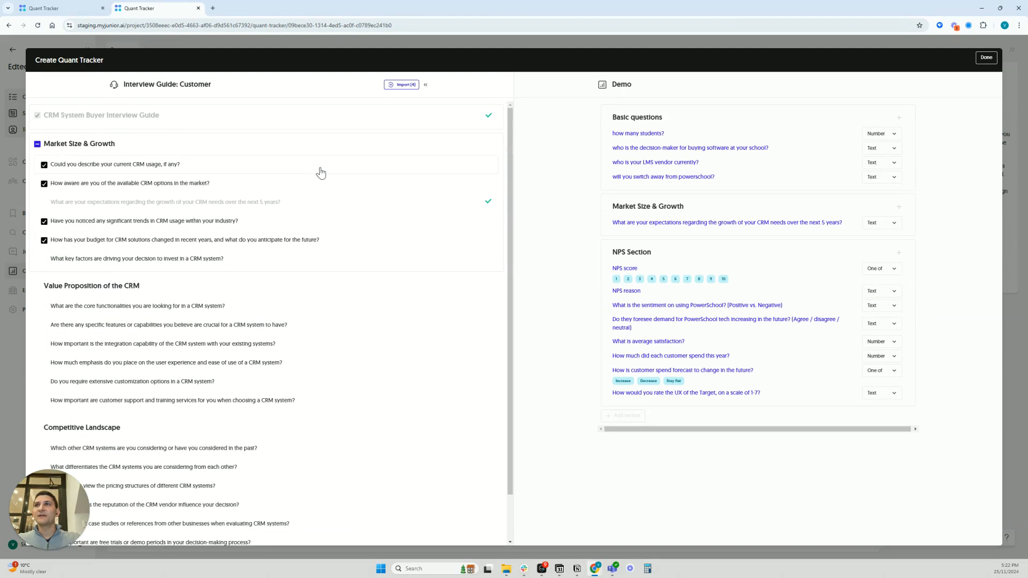
pyautogui.click(406, 85)
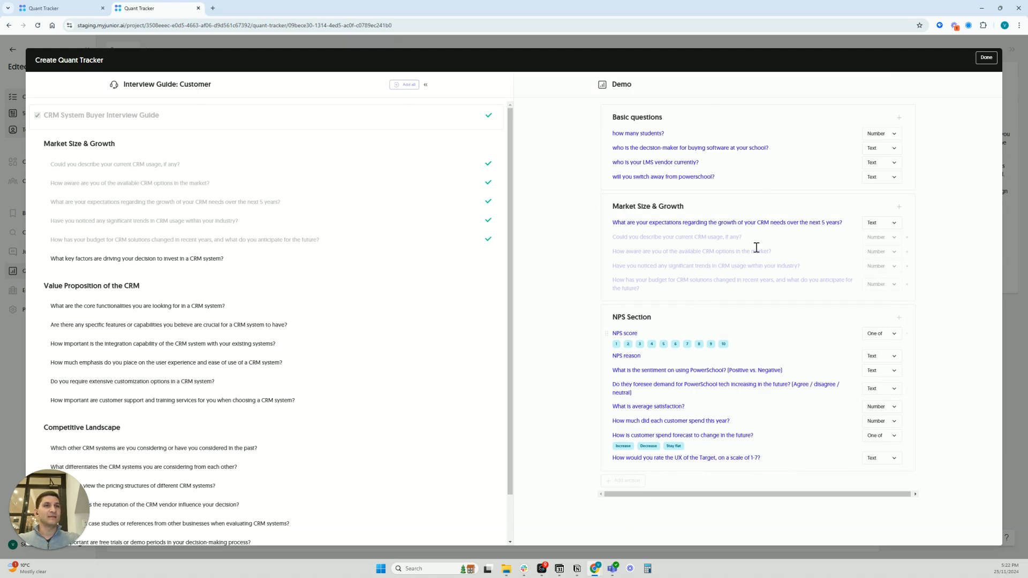
pyautogui.click(986, 58)
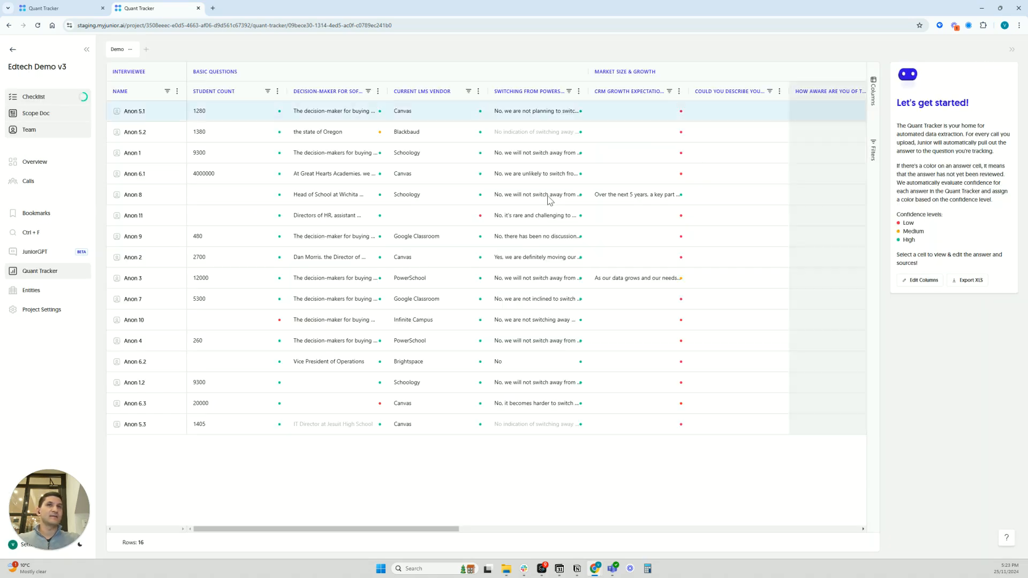